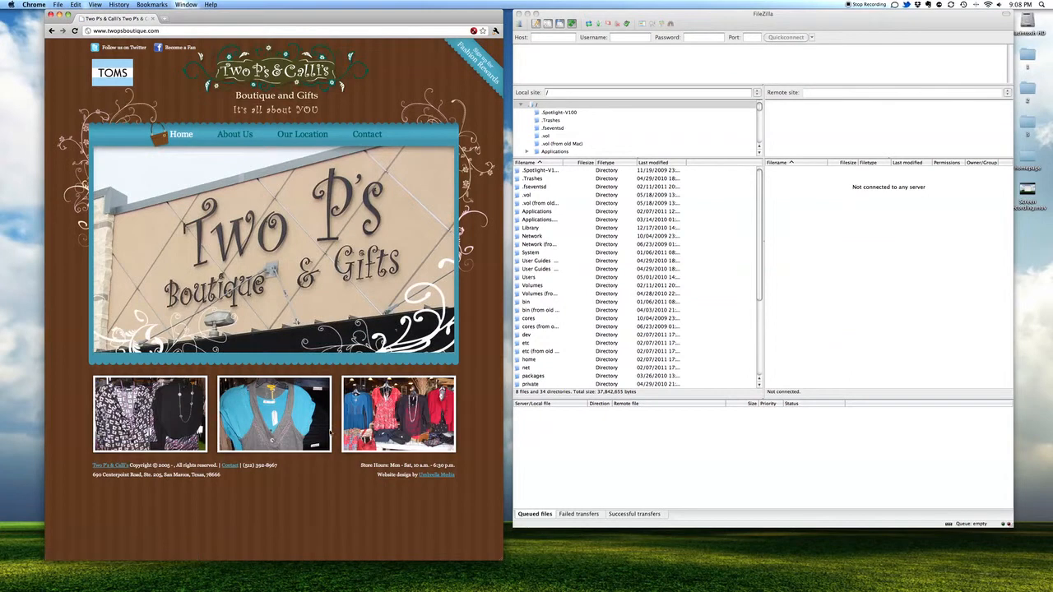
Step: Reload the boutique website twice in Chrome, then bring FileZilla to the front
{"action": "left_click", "coordinate": [74, 30]}
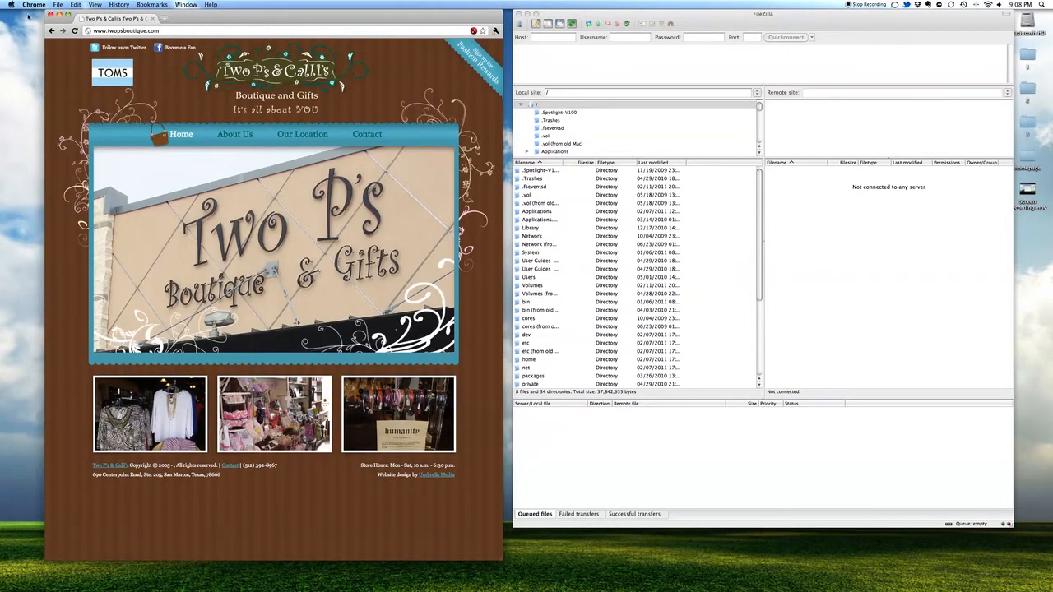
{"action": "left_click", "coordinate": [74, 30]}
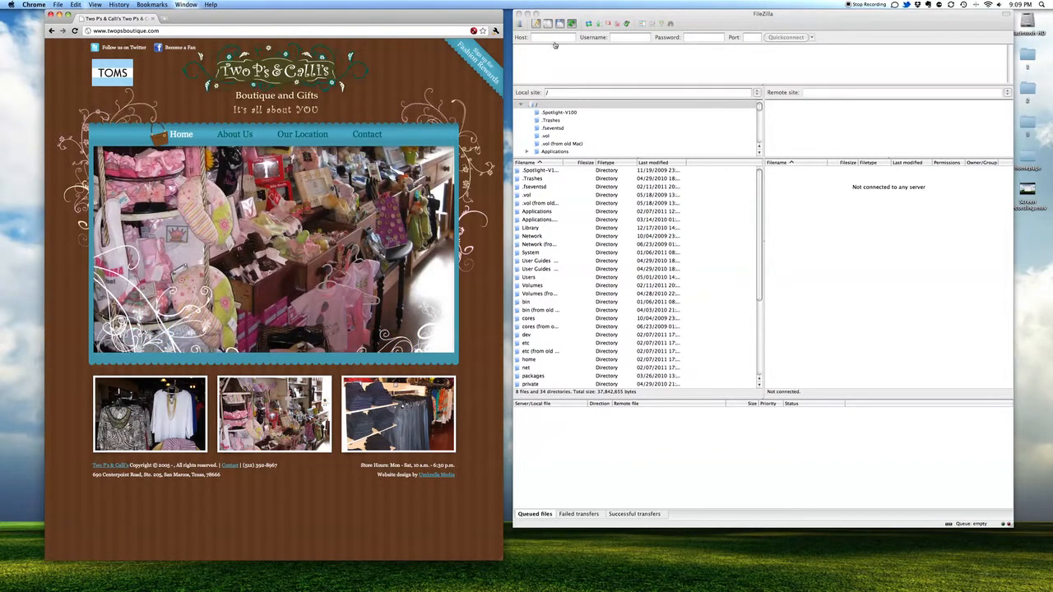
{"action": "left_click", "coordinate": [721, 14]}
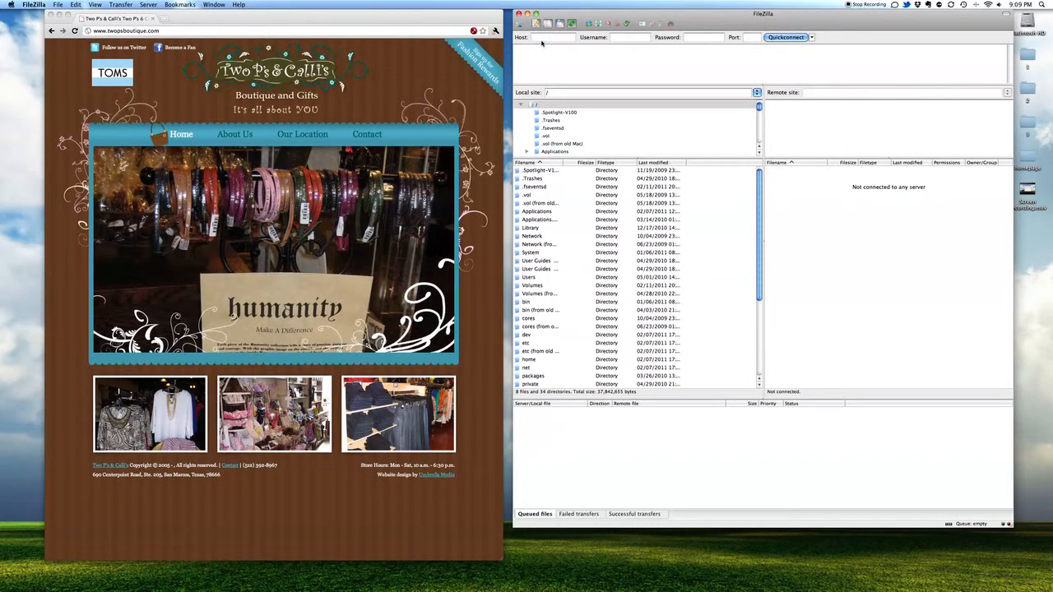
Step: Quickconnect to host twopsboutique.com with the staff username and the password copied from the notes
{"action": "left_click", "coordinate": [543, 38]}
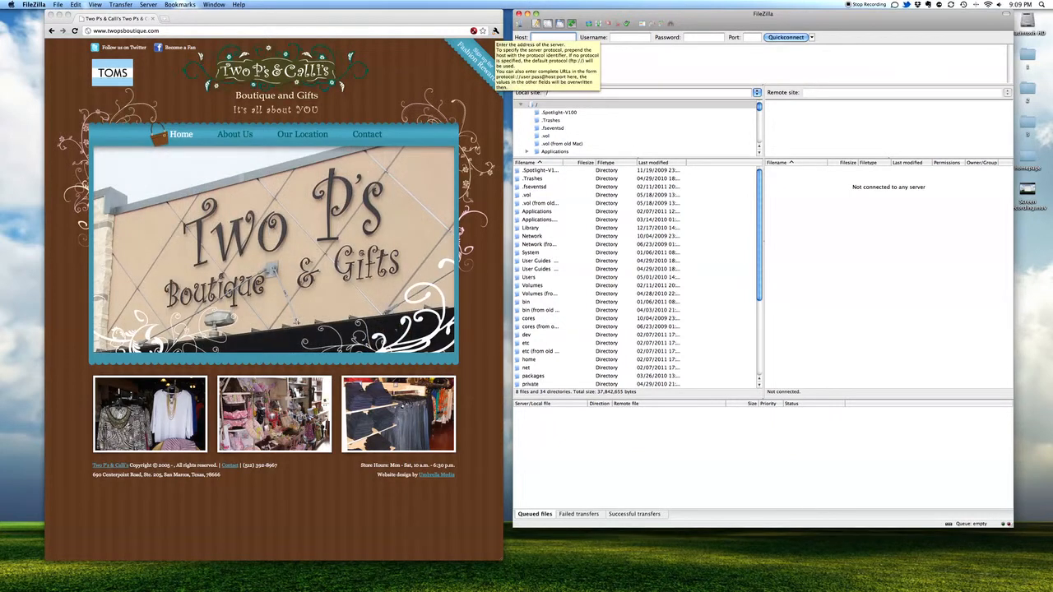
{"action": "type", "text": "tw"}
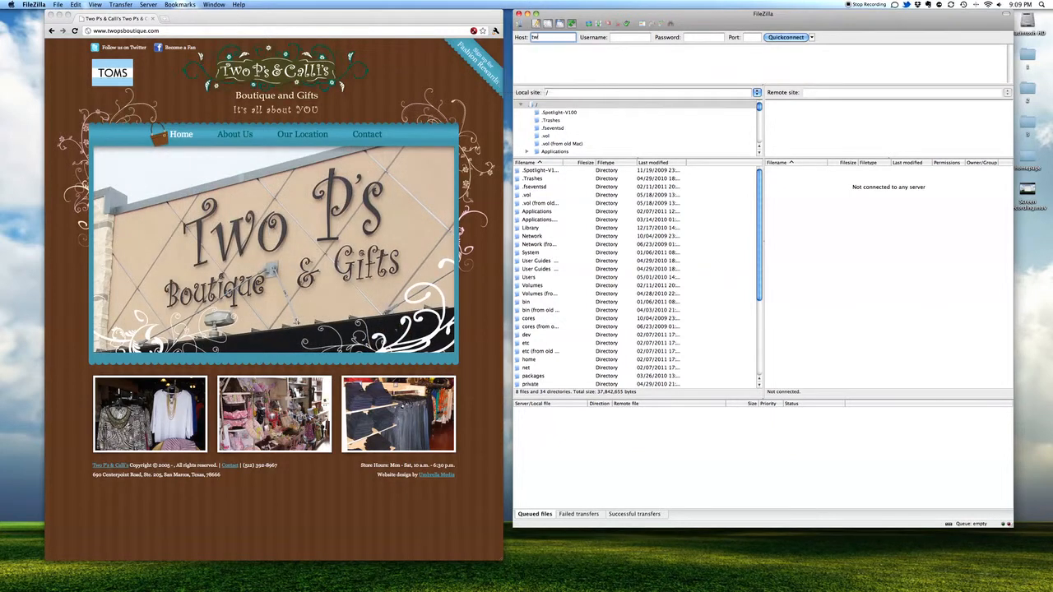
{"action": "type", "text": "opsboutique.com"}
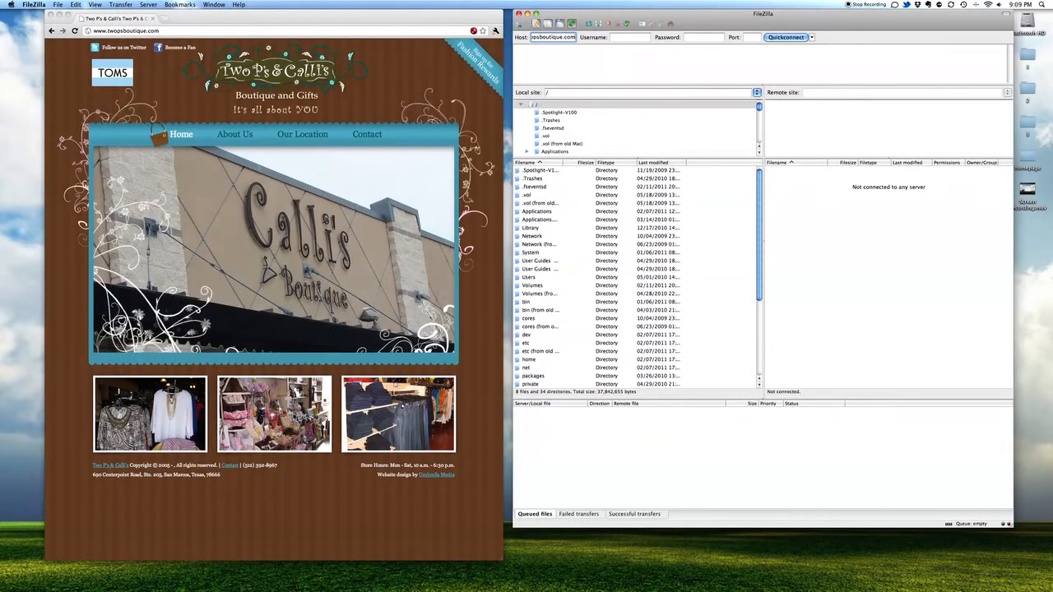
{"action": "key", "text": "Tab"}
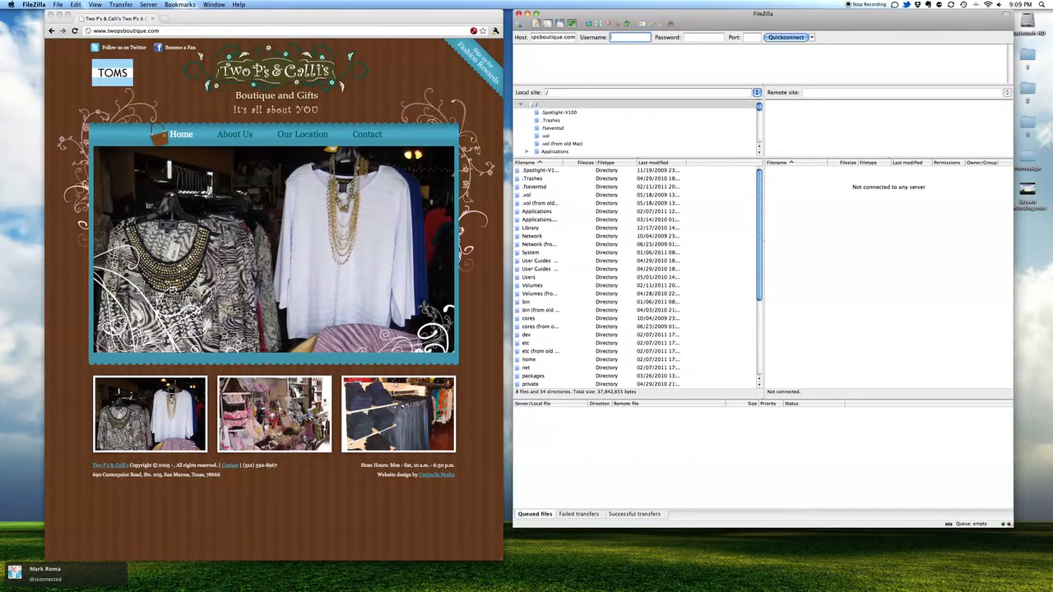
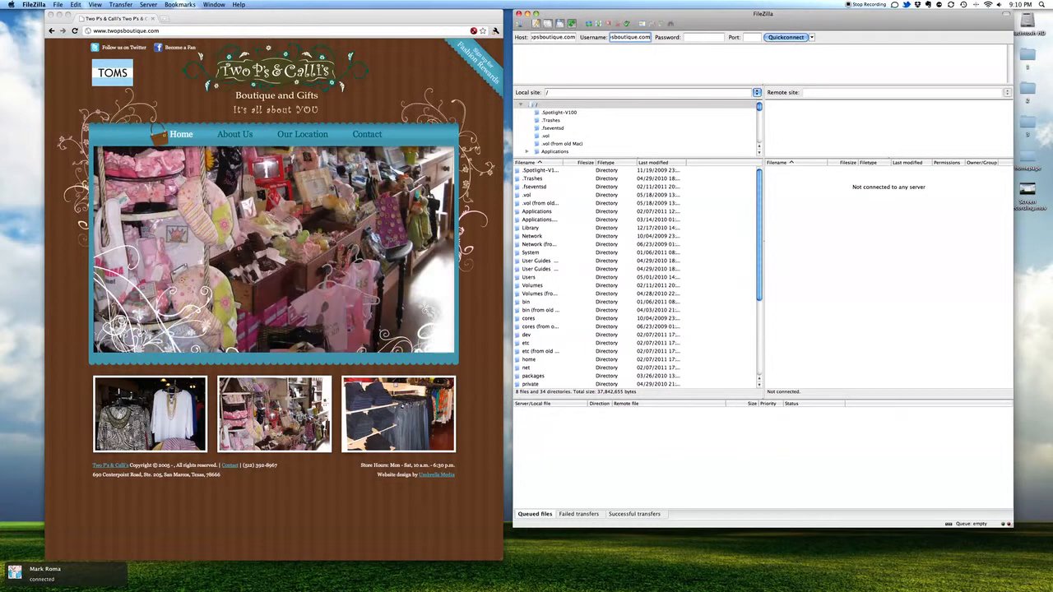
{"action": "key", "text": "Tab"}
{"action": "key", "text": "super+Tab"}
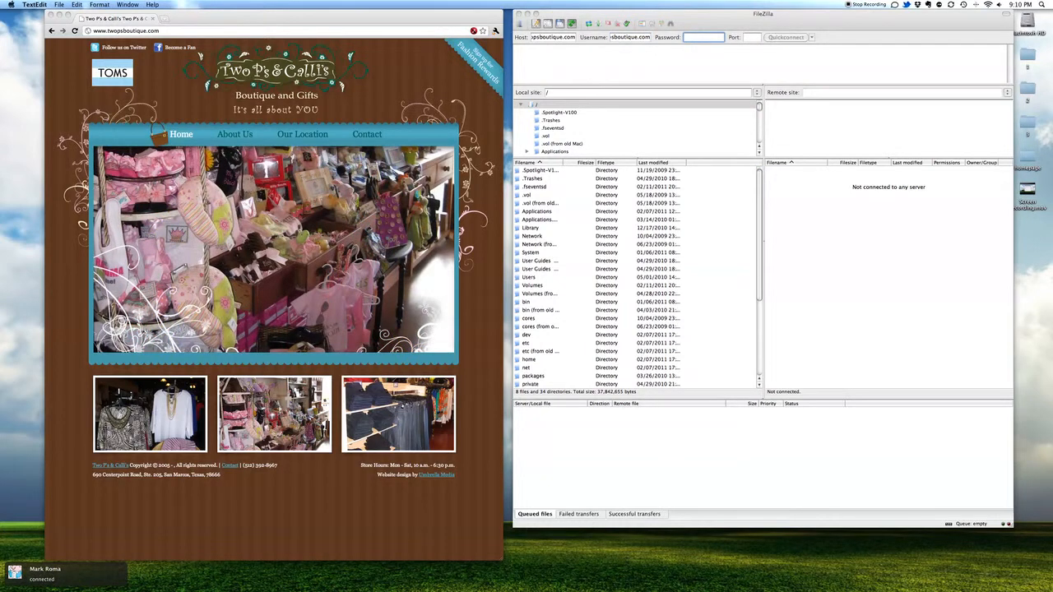
{"action": "key", "text": "super+c"}
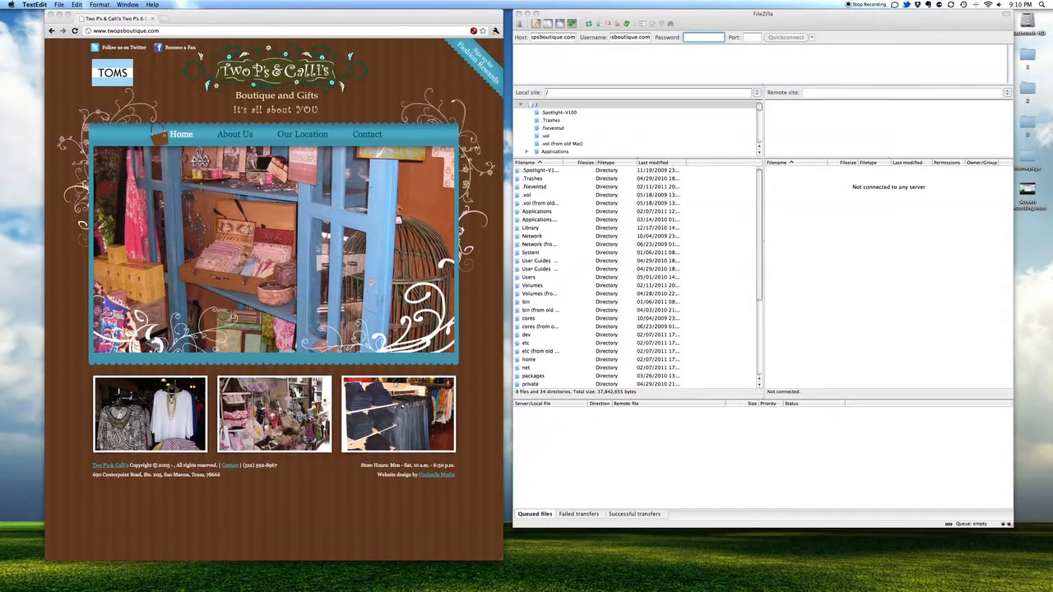
{"action": "key", "text": "super+Tab"}
{"action": "key", "text": "super+v"}
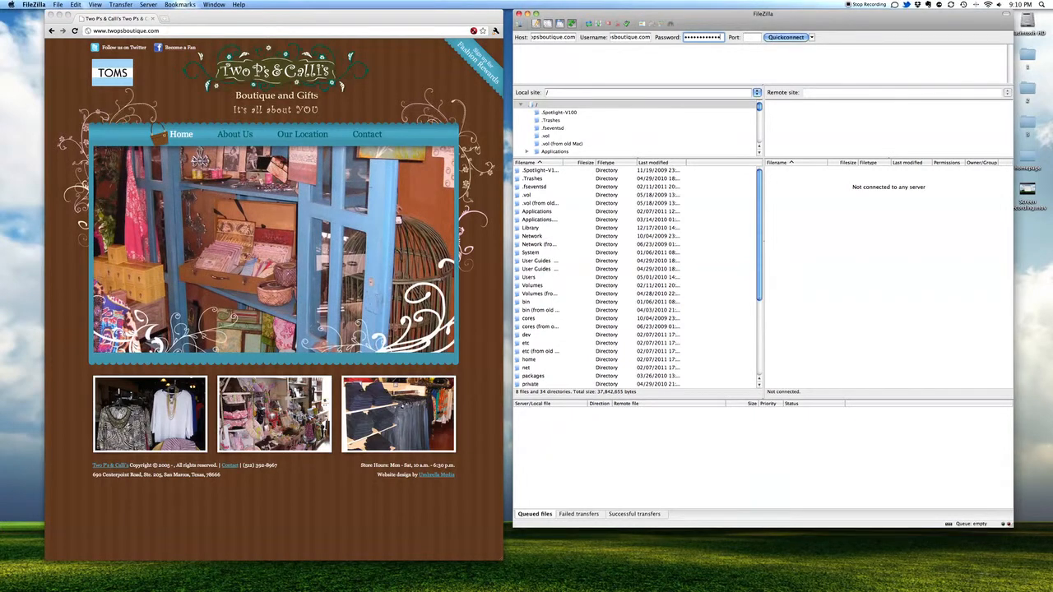
{"action": "left_click", "coordinate": [773, 37]}
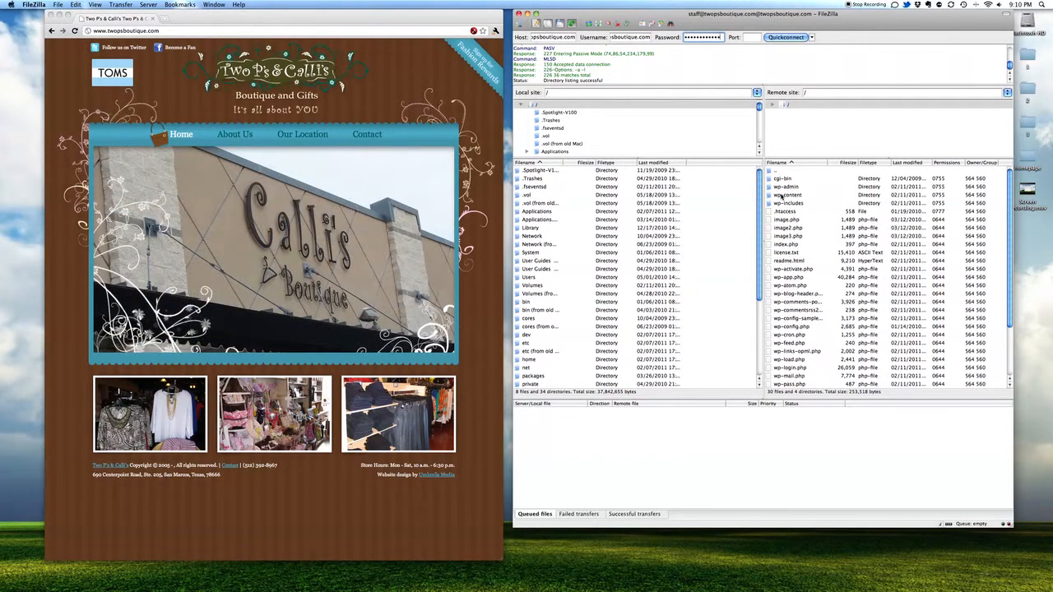
Step: Open wp-content/uploads/store-images on the remote server
{"action": "double_click", "coordinate": [781, 195]}
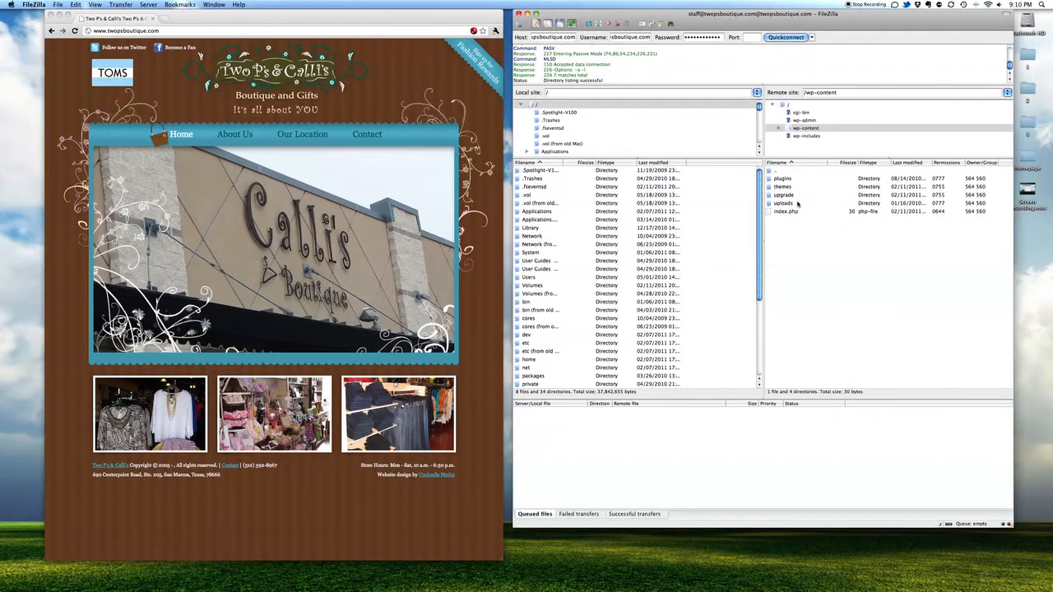
{"action": "double_click", "coordinate": [776, 204]}
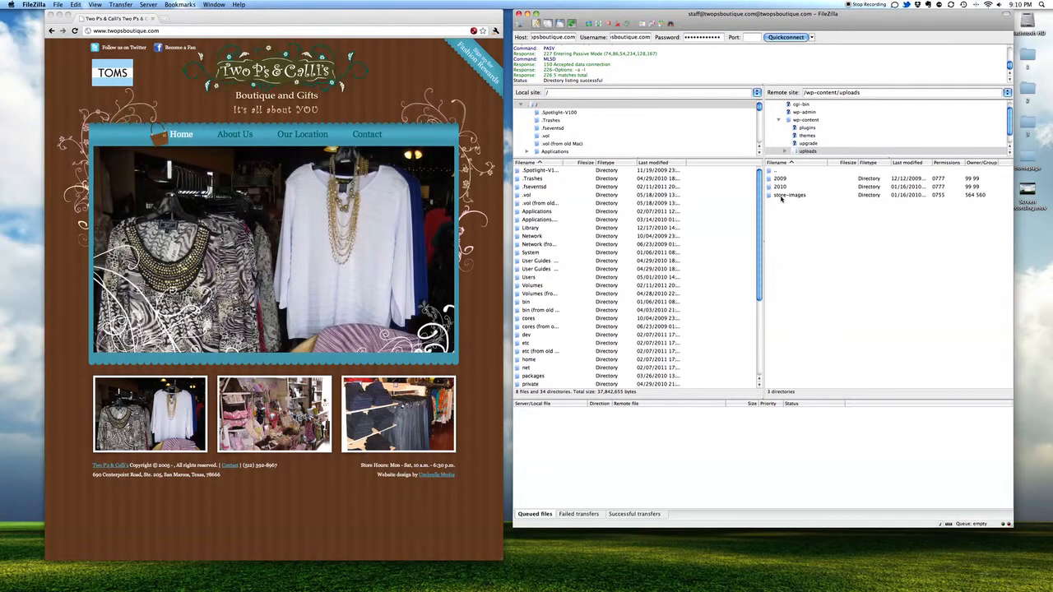
{"action": "double_click", "coordinate": [782, 196]}
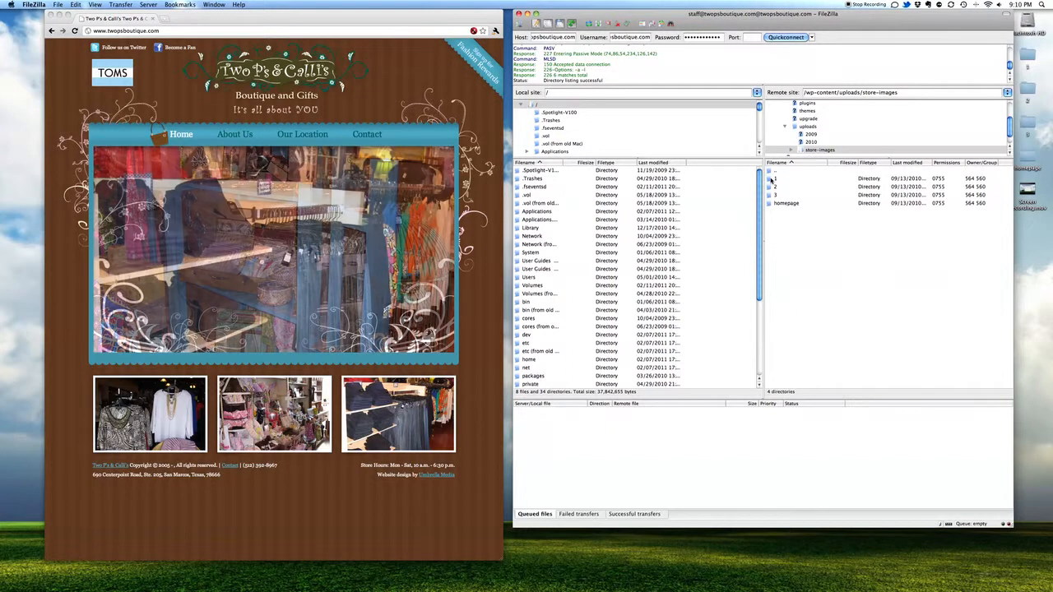
Step: Check the photos in subfolders 1, 2 and 3, returning to store-images each time
{"action": "double_click", "coordinate": [771, 179]}
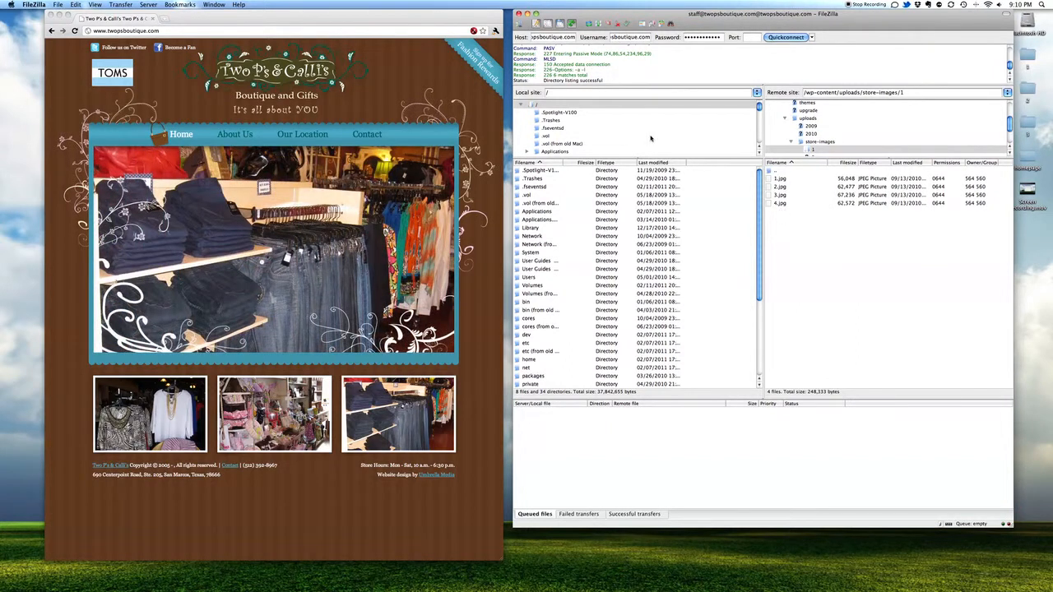
{"action": "double_click", "coordinate": [778, 171]}
{"action": "double_click", "coordinate": [774, 188]}
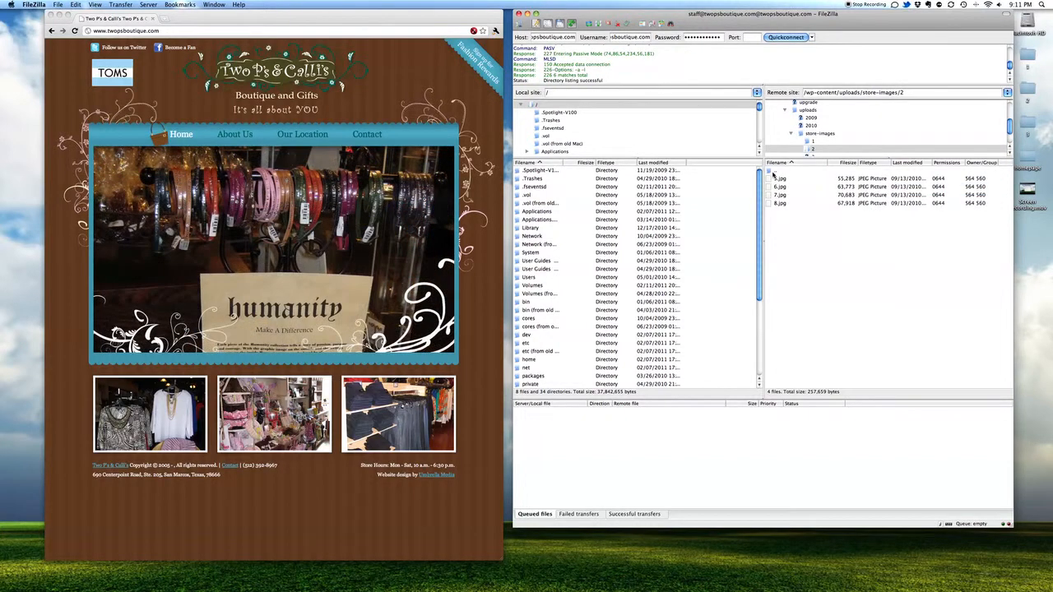
{"action": "double_click", "coordinate": [773, 171]}
{"action": "double_click", "coordinate": [771, 195]}
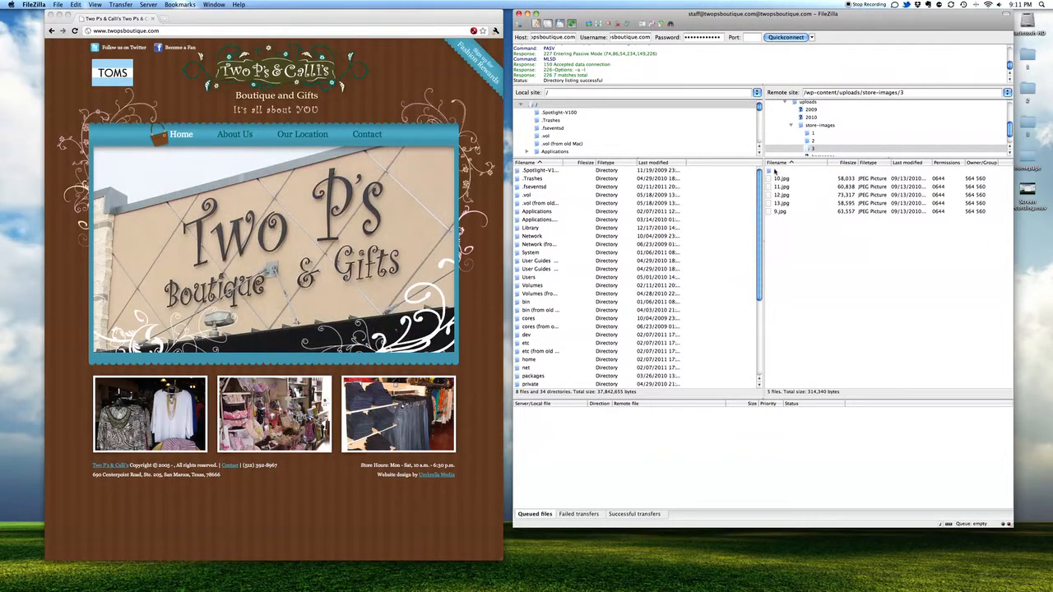
{"action": "double_click", "coordinate": [774, 170]}
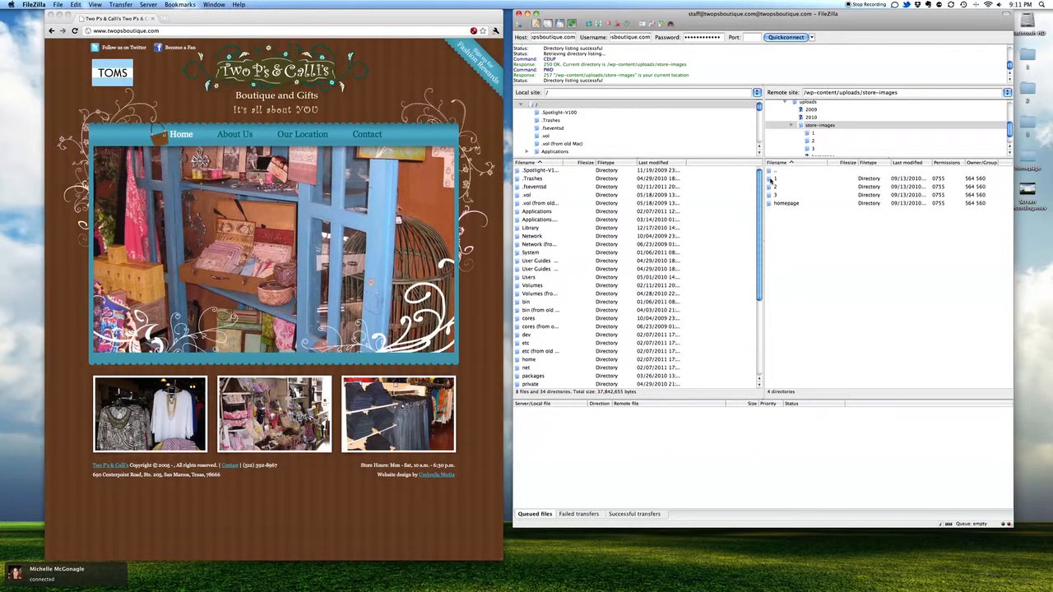
Step: Open remote store-images/1 and go locally through Users and the home folder to Desktop
{"action": "double_click", "coordinate": [771, 178]}
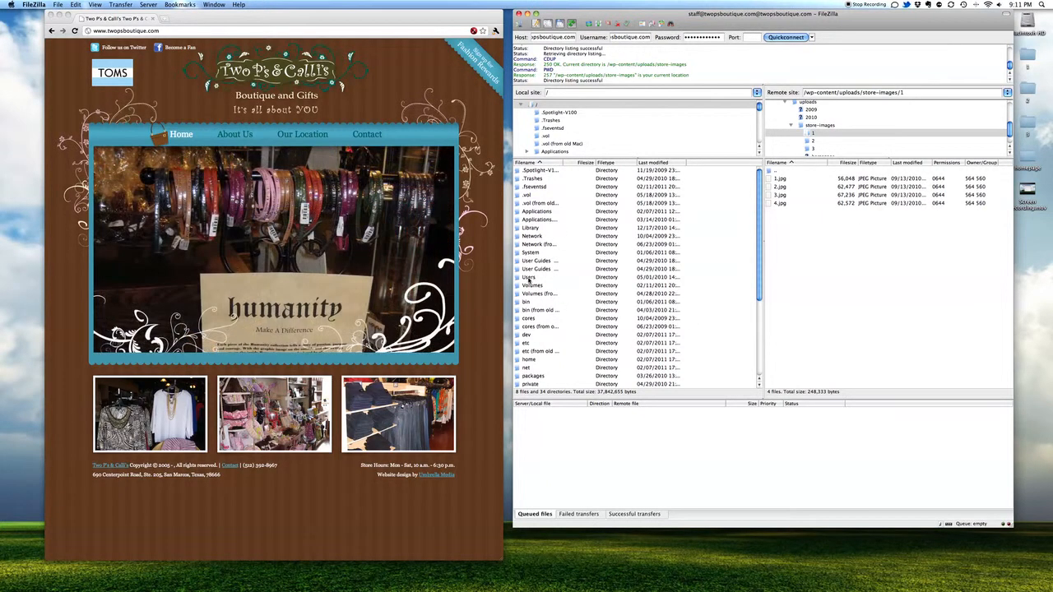
{"action": "double_click", "coordinate": [528, 278]}
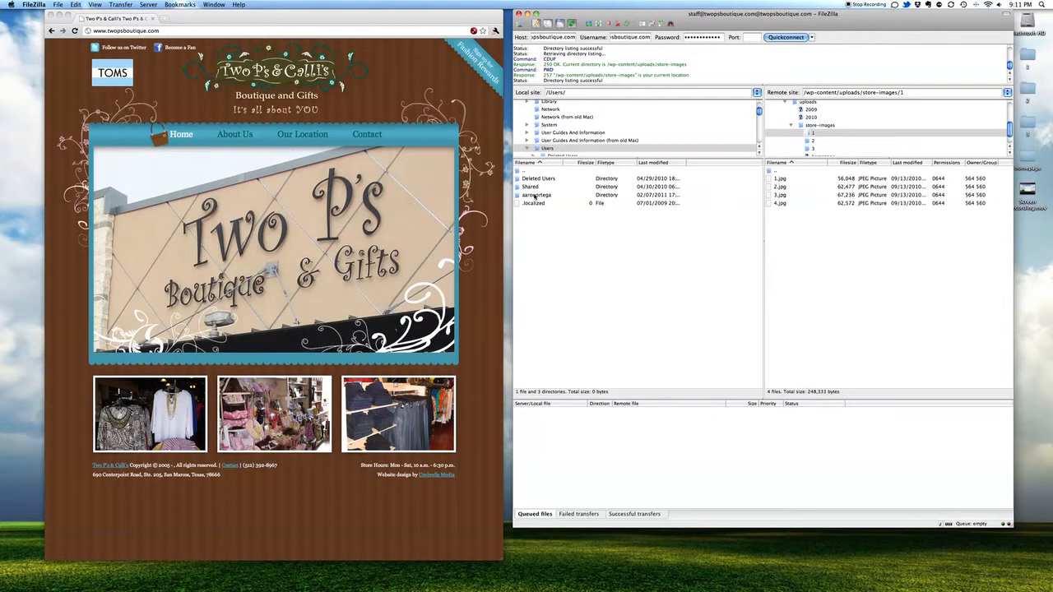
{"action": "double_click", "coordinate": [534, 195]}
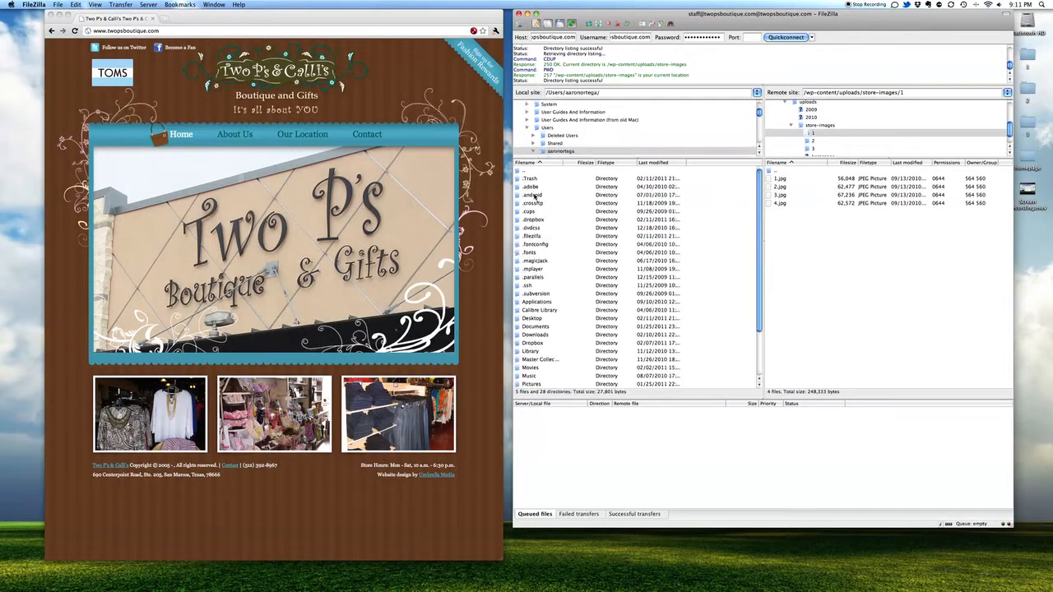
{"action": "double_click", "coordinate": [535, 319]}
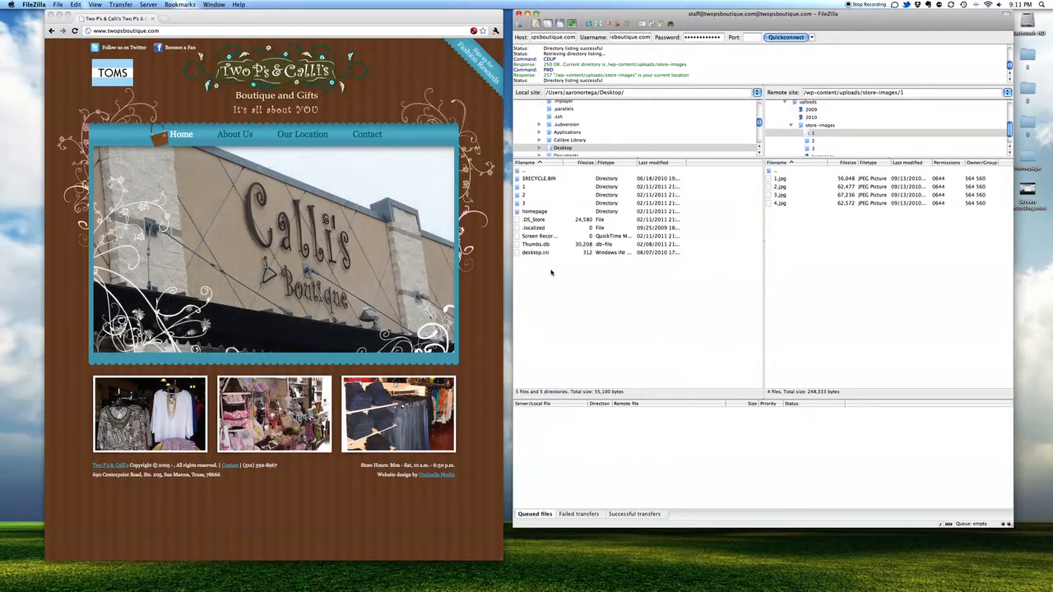
Step: Open local Desktop folder 1 and select all four photos, 1.jpg to 4.jpg
{"action": "left_click", "coordinate": [518, 187]}
{"action": "double_click", "coordinate": [518, 186]}
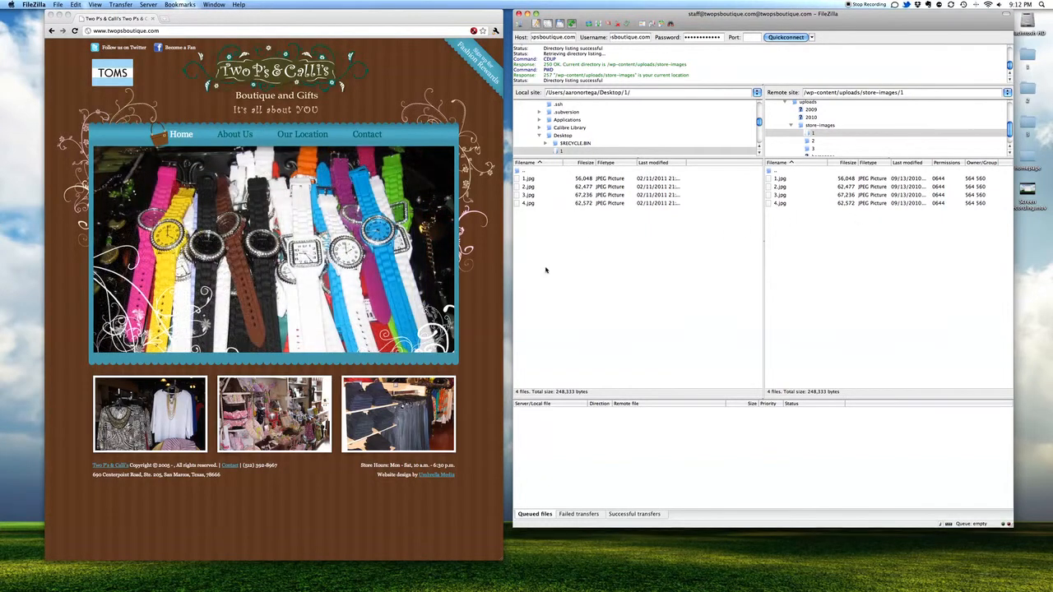
{"action": "key", "text": "super+a"}
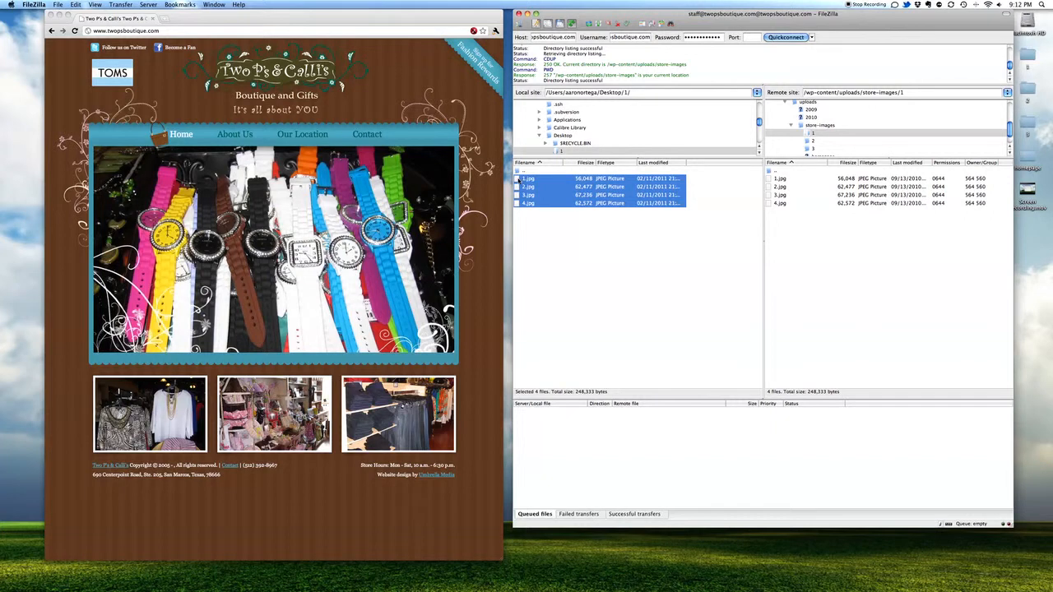
Step: Upload 1.jpg–4.jpg to store-images/1, overwriting the existing files for the whole queue
{"action": "left_click_drag", "start_coordinate": [590, 188], "coordinate": [806, 256]}
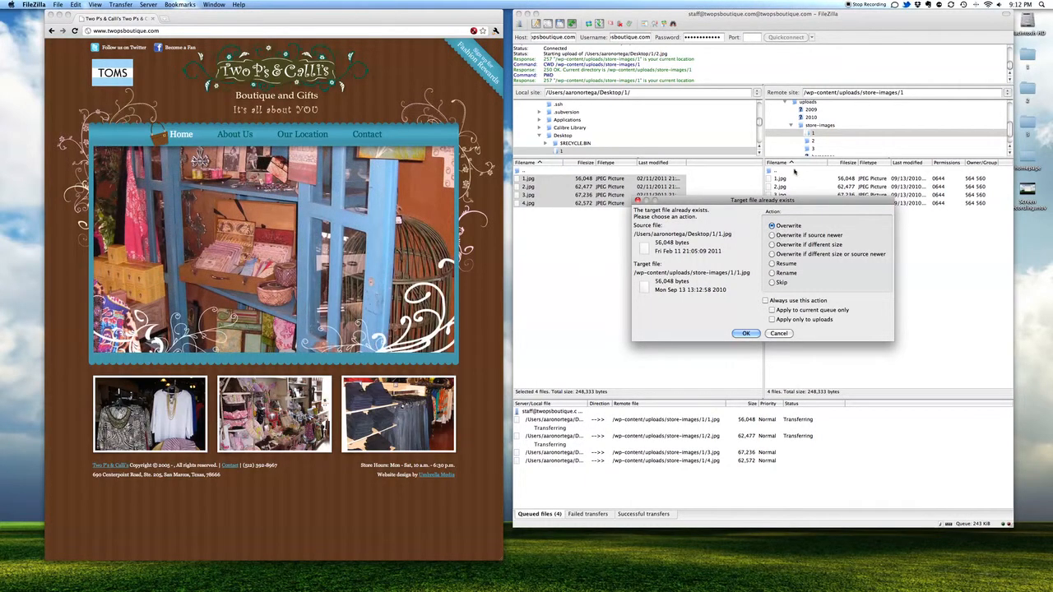
{"action": "mouse_move", "coordinate": [790, 200]}
{"action": "left_mouse_down"}
{"action": "mouse_move", "coordinate": [740, 205]}
{"action": "mouse_move", "coordinate": [779, 212]}
{"action": "left_mouse_up"}
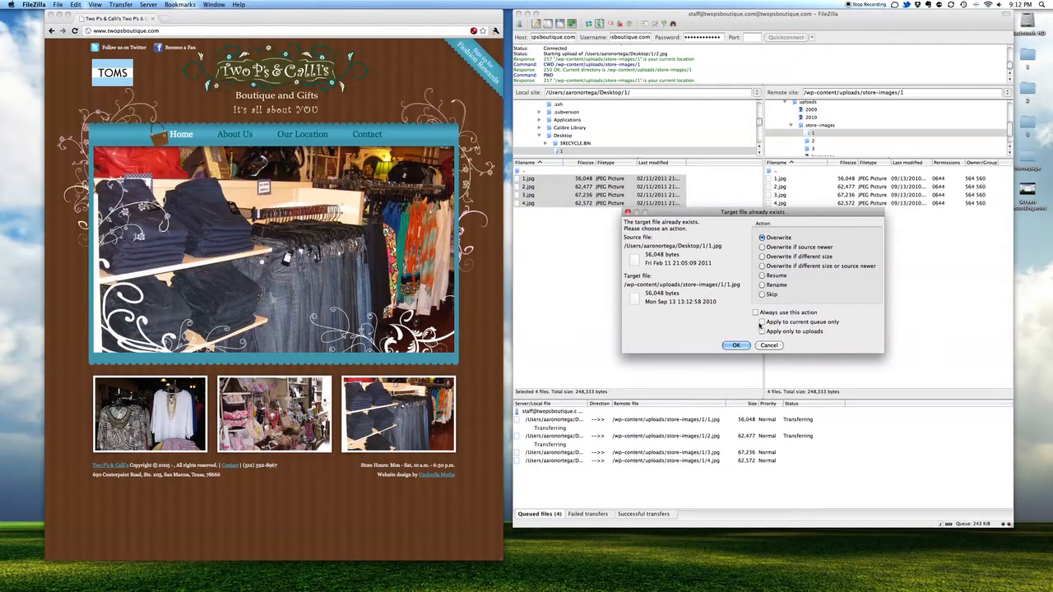
{"action": "left_click", "coordinate": [755, 313]}
{"action": "left_click", "coordinate": [734, 346]}
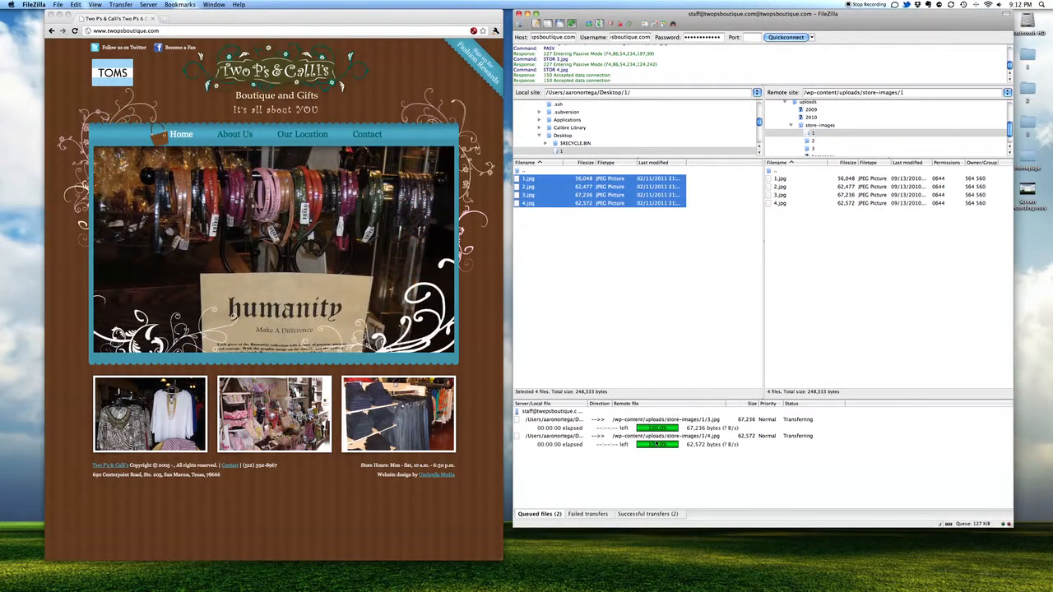
Step: Go up to store-images and the local Desktop, then open the remote homepage folder
{"action": "double_click", "coordinate": [772, 171]}
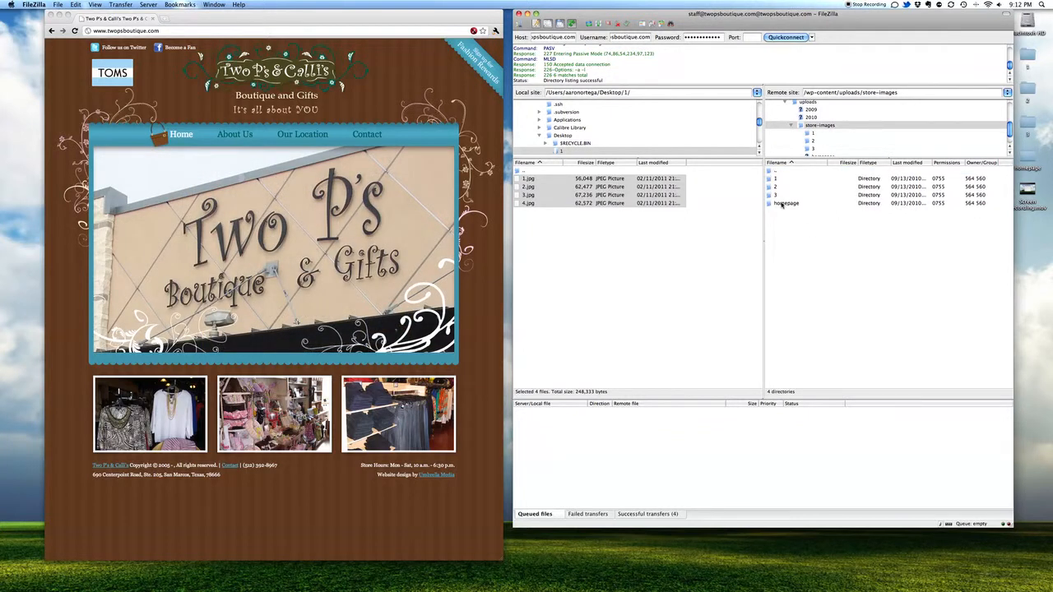
{"action": "double_click", "coordinate": [523, 171]}
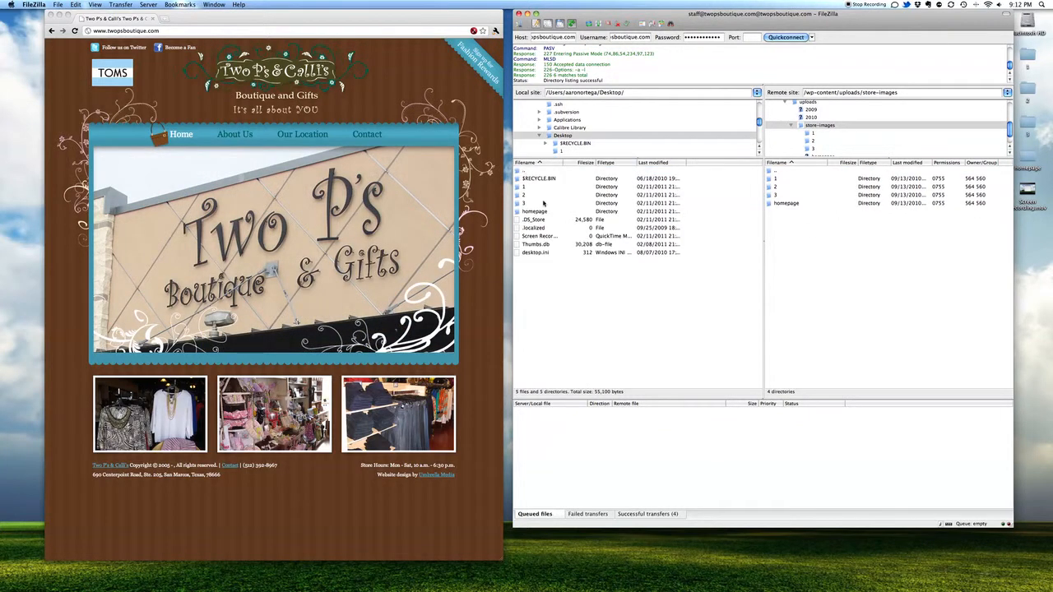
{"action": "left_click", "coordinate": [769, 203]}
{"action": "double_click", "coordinate": [769, 204]}
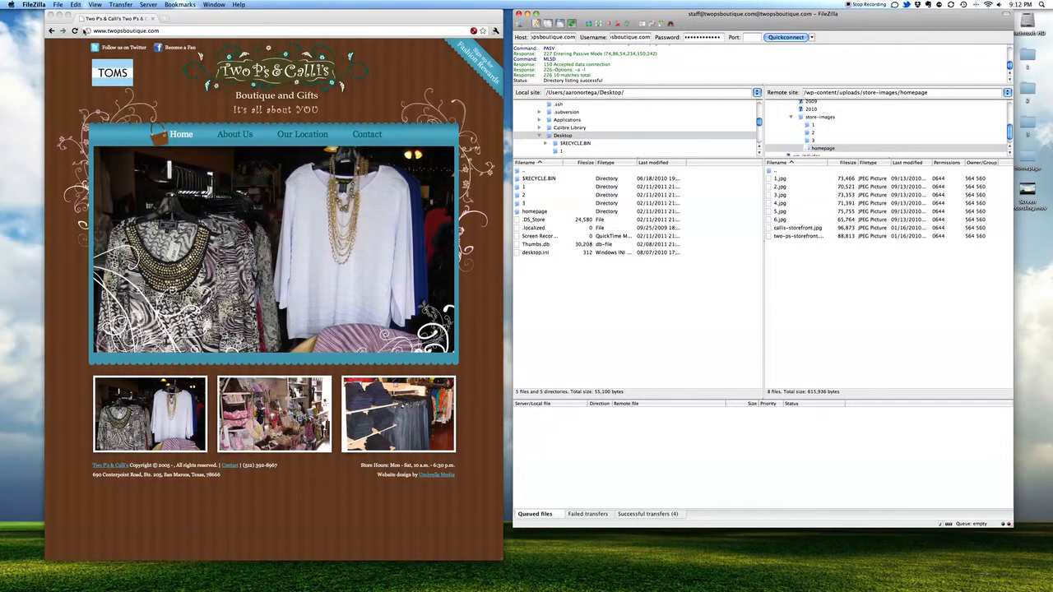
Step: Reload the live boutique site to check images, then open the local Desktop homepage folder
{"action": "left_click", "coordinate": [74, 30]}
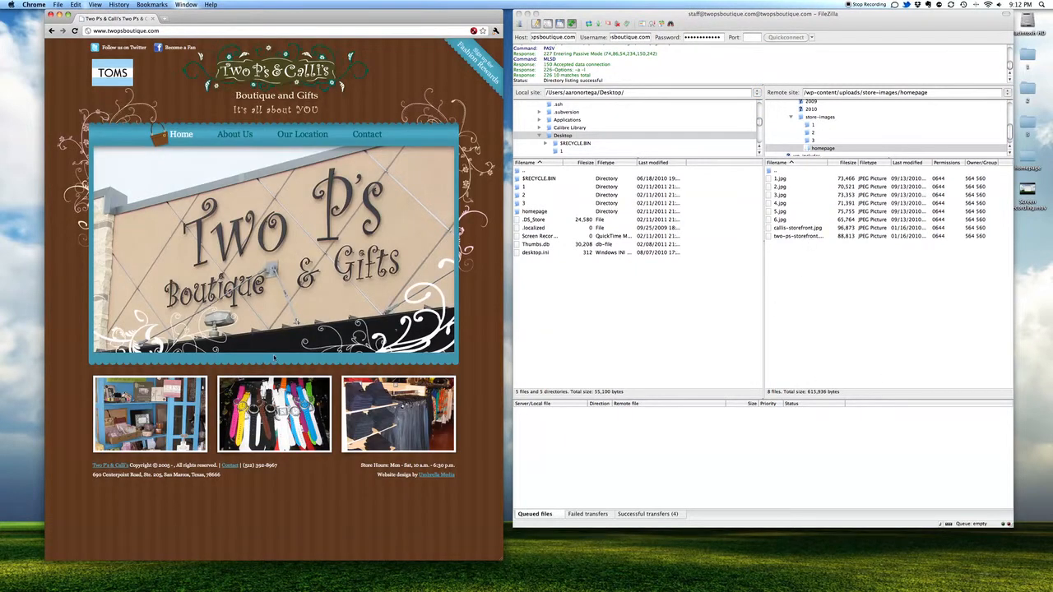
{"action": "left_click", "coordinate": [847, 376]}
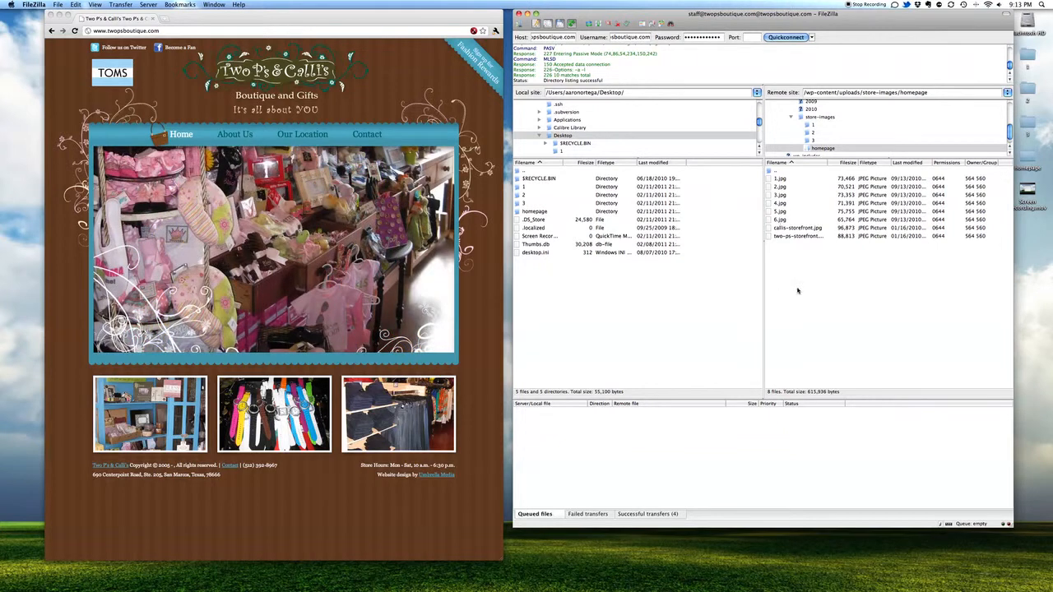
{"action": "key", "text": "super+Tab"}
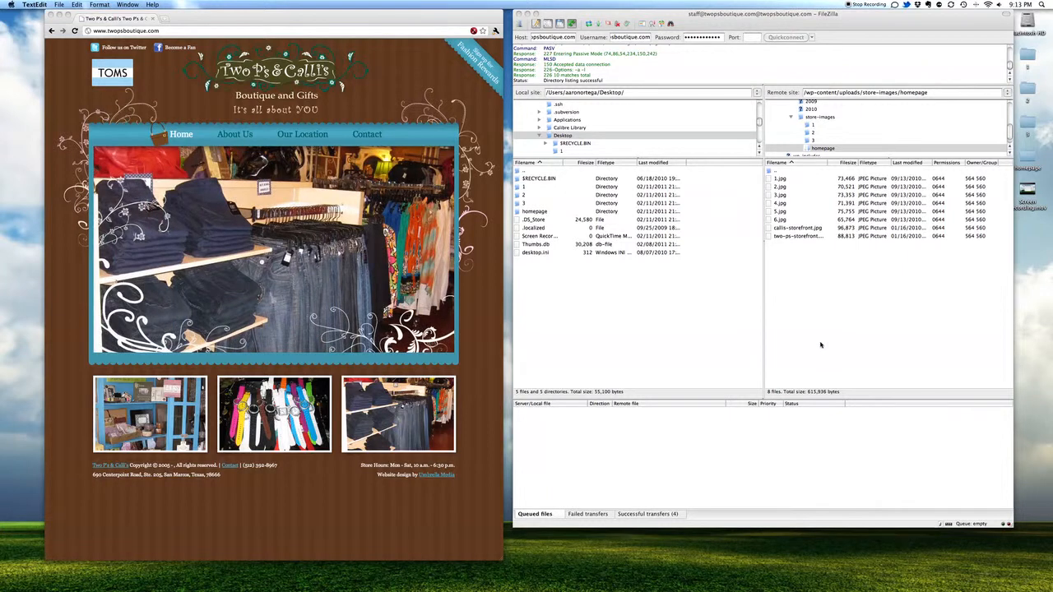
{"action": "left_click", "coordinate": [820, 342]}
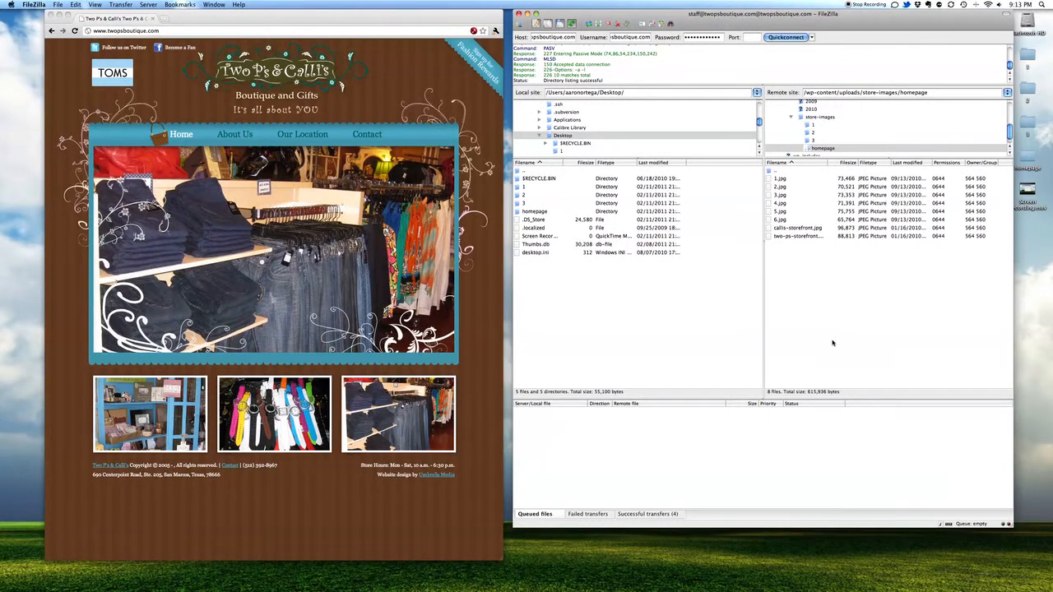
{"action": "double_click", "coordinate": [534, 211]}
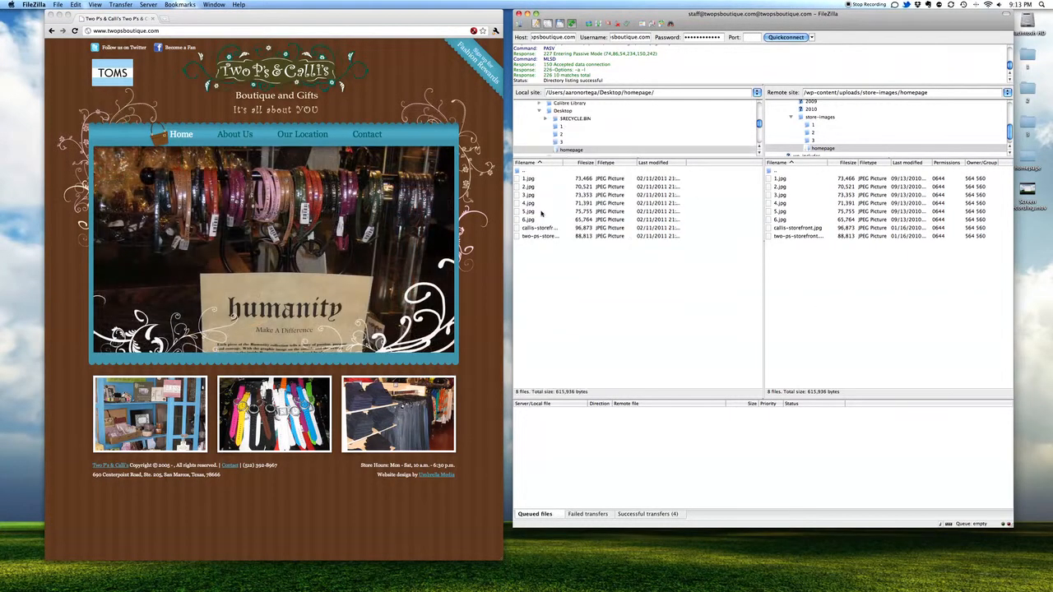
Step: Upload local 6.jpg to the remote homepage folder, overwriting the old copy
{"action": "left_click", "coordinate": [530, 220]}
{"action": "left_click_drag", "start_coordinate": [531, 222], "coordinate": [529, 179]}
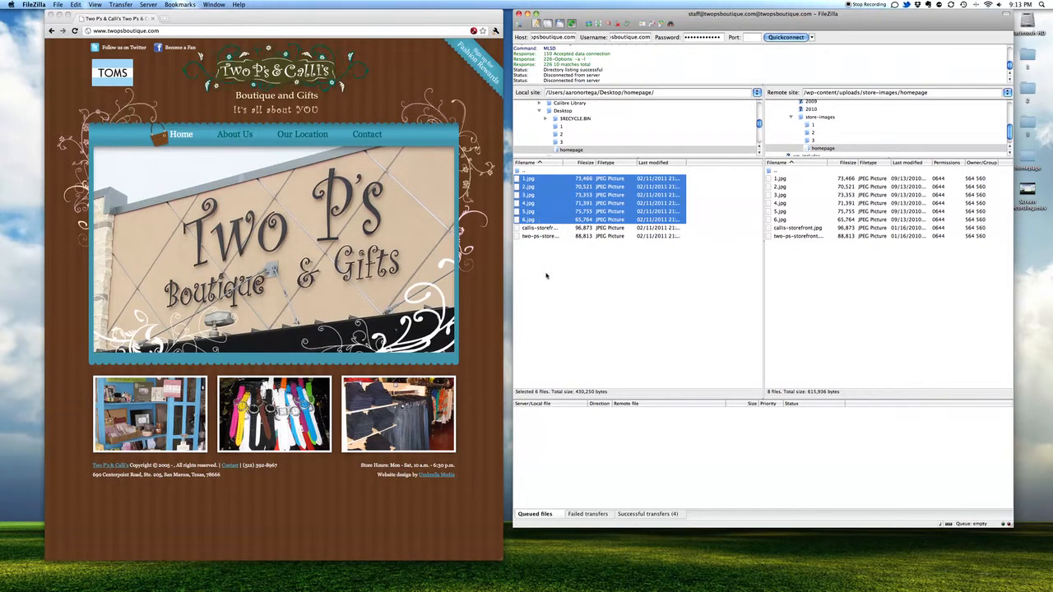
{"action": "left_click", "coordinate": [545, 276]}
{"action": "left_click_drag", "start_coordinate": [524, 219], "coordinate": [798, 271]}
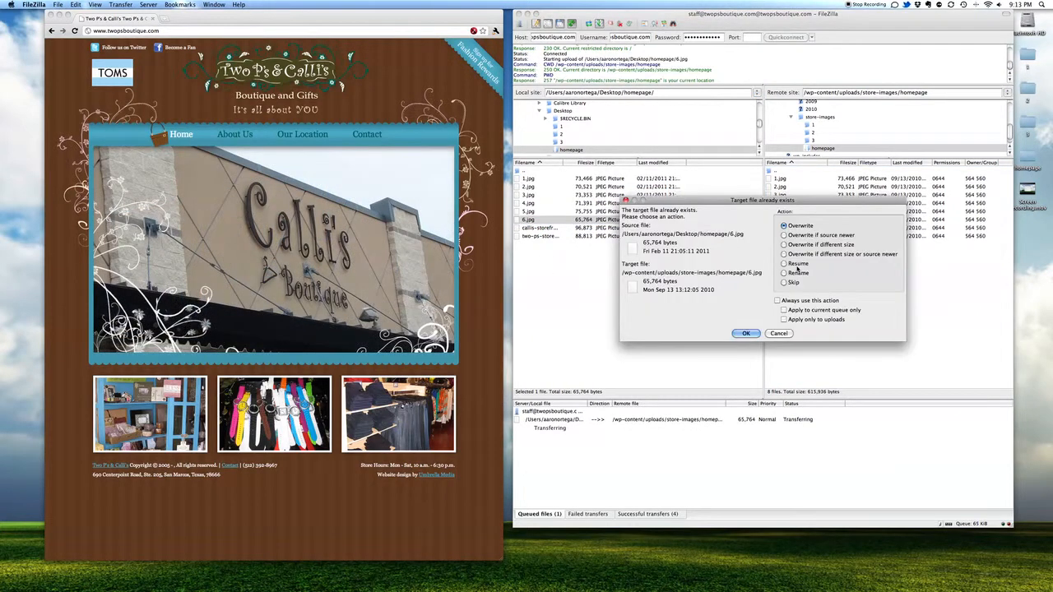
{"action": "left_click", "coordinate": [753, 333]}
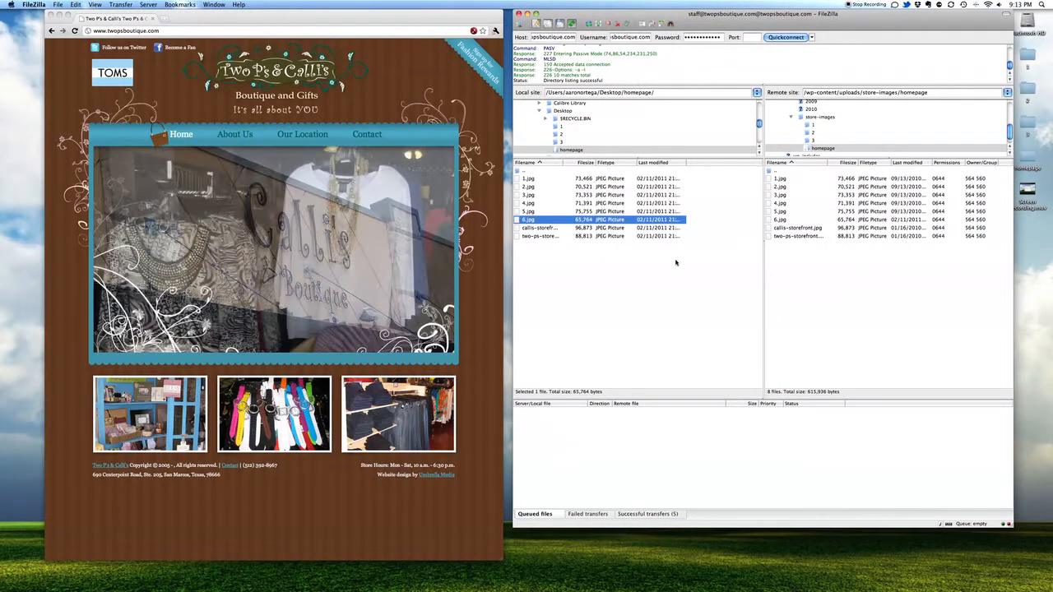
{"action": "left_click", "coordinate": [478, 311]}
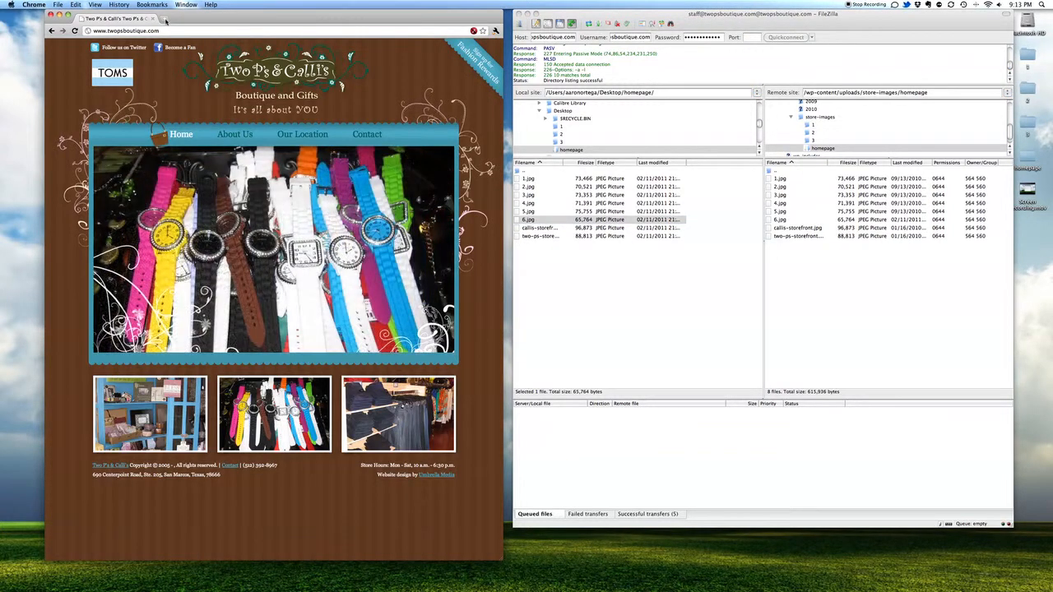
Step: Close FileZilla and reload the boutique homepage in Chrome to show the new photos
{"action": "left_click", "coordinate": [786, 324]}
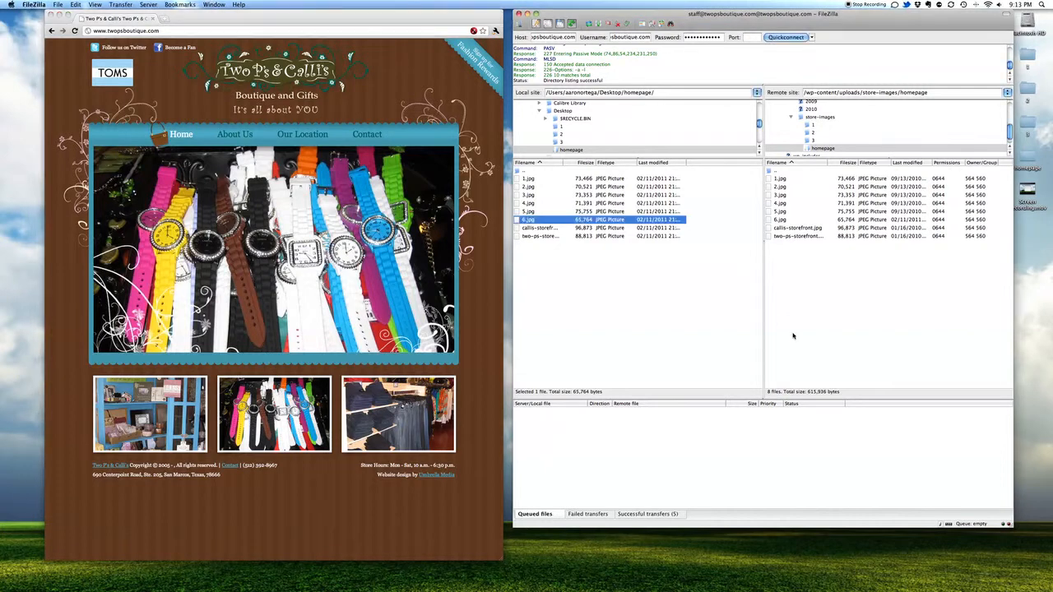
{"action": "key", "text": "super+q"}
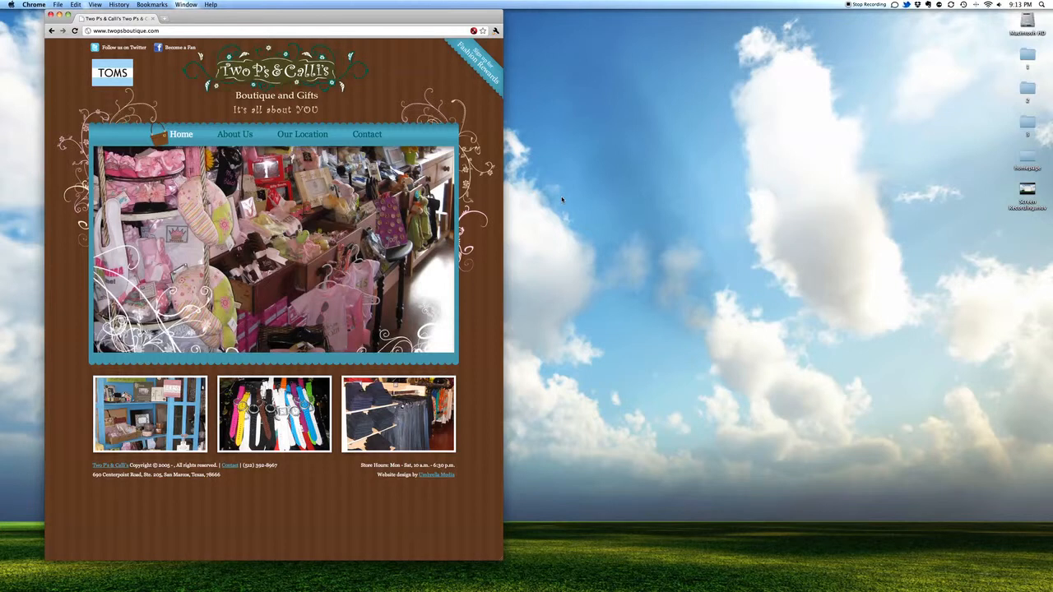
{"action": "left_click", "coordinate": [75, 30]}
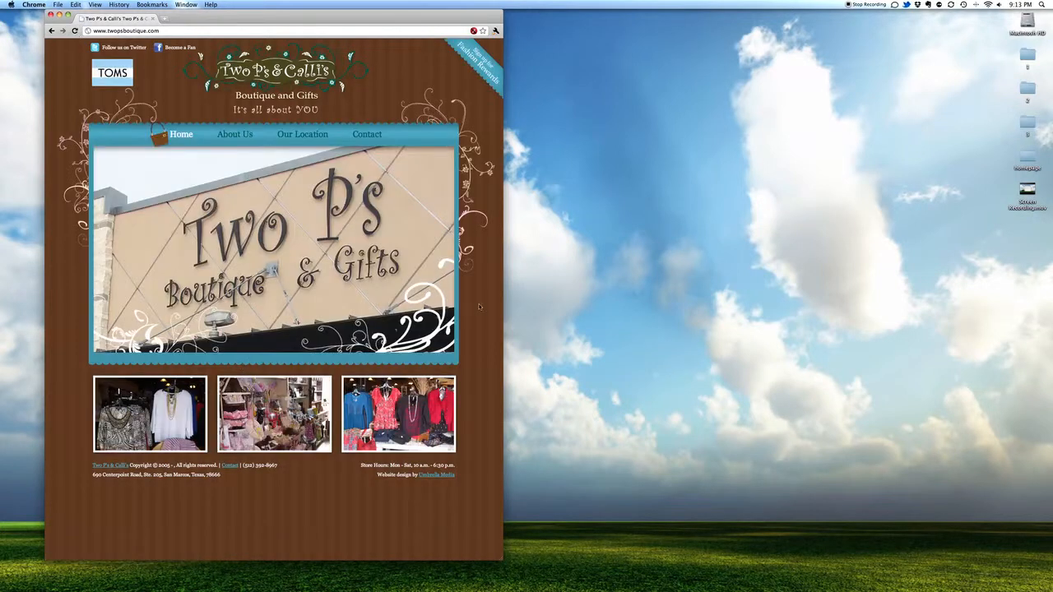